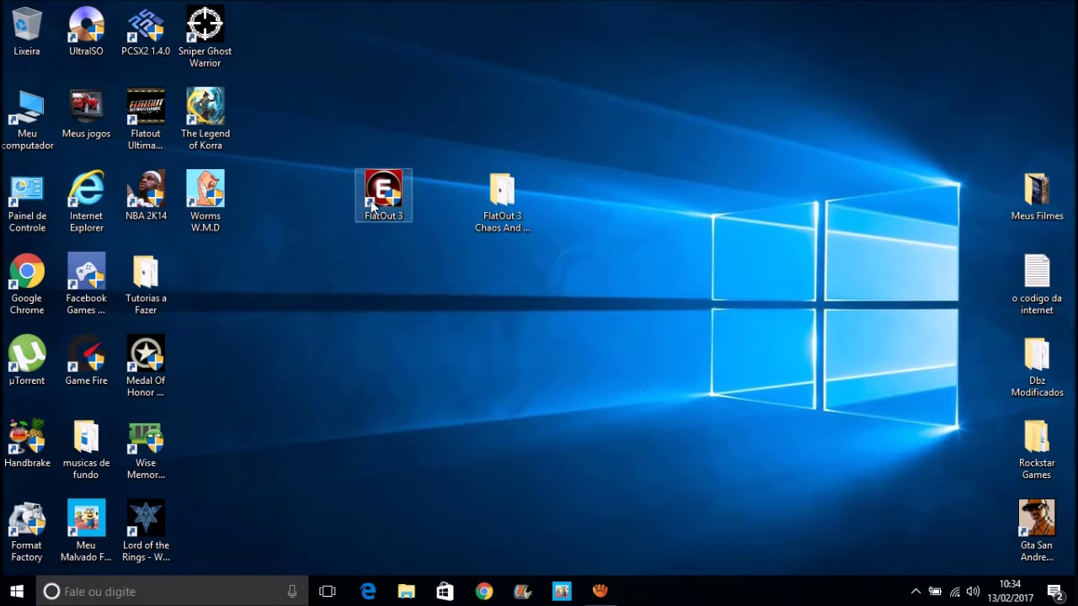
Move the FlatOut 3 shortcut and the FlatOut 3 Chaos And Destruction folder lower on the desktop, side by side.
{"action": "left_click_drag", "start_coordinate": [385, 209], "coordinate": [446, 295]}
{"action": "left_click_drag", "start_coordinate": [505, 206], "coordinate": [515, 243]}
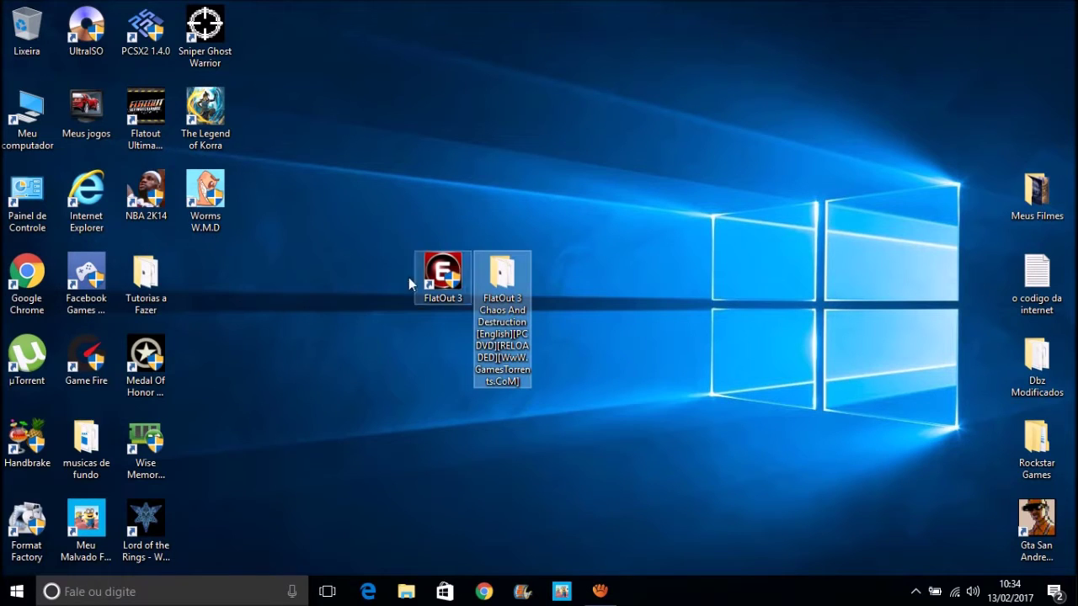
{"action": "left_click_drag", "start_coordinate": [351, 193], "coordinate": [748, 496]}
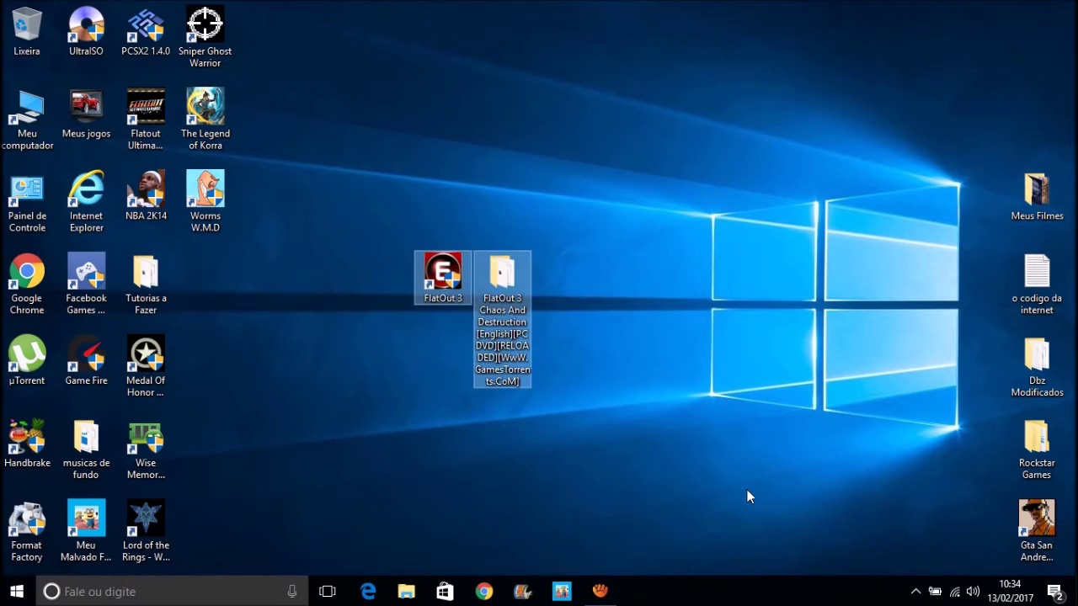
{"action": "left_click", "coordinate": [571, 388]}
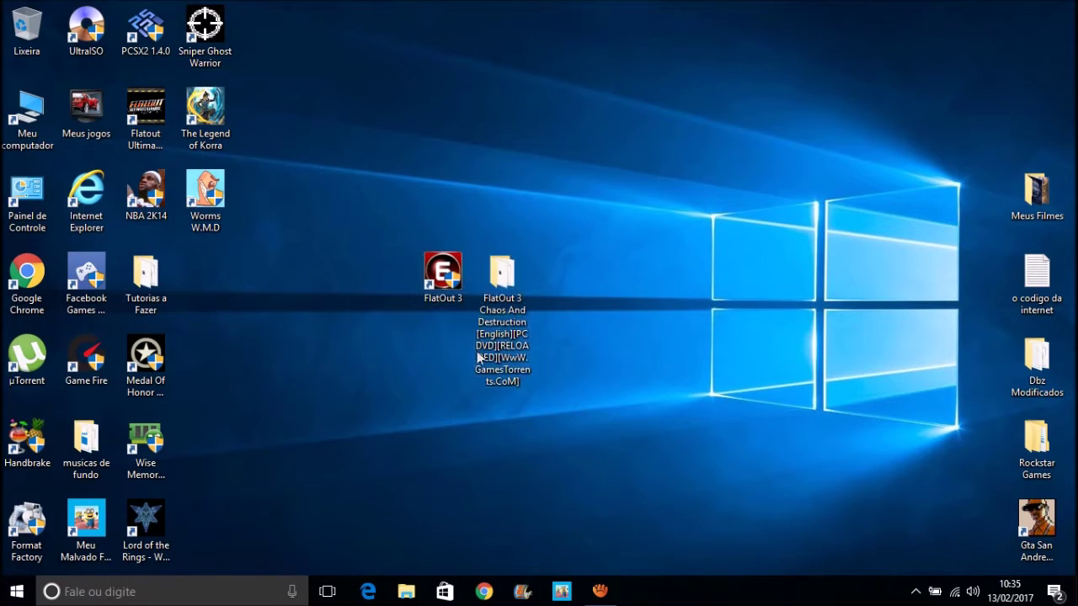
{"action": "left_click_drag", "start_coordinate": [334, 206], "coordinate": [631, 412]}
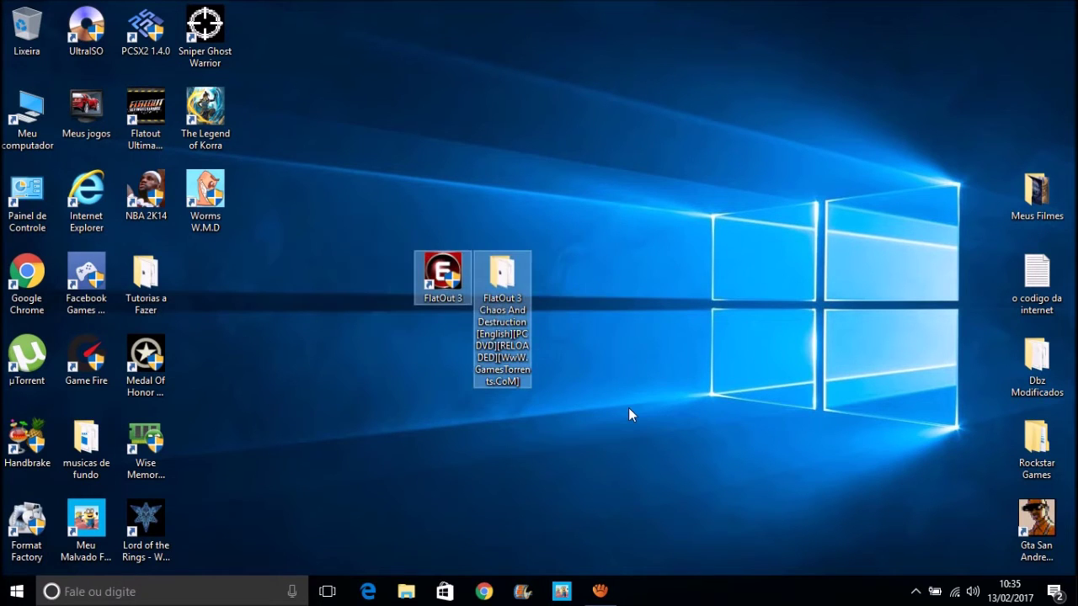
{"action": "left_click_drag", "start_coordinate": [348, 203], "coordinate": [733, 415]}
{"action": "left_click_drag", "start_coordinate": [397, 193], "coordinate": [330, 224]}
{"action": "left_click", "coordinate": [331, 219]}
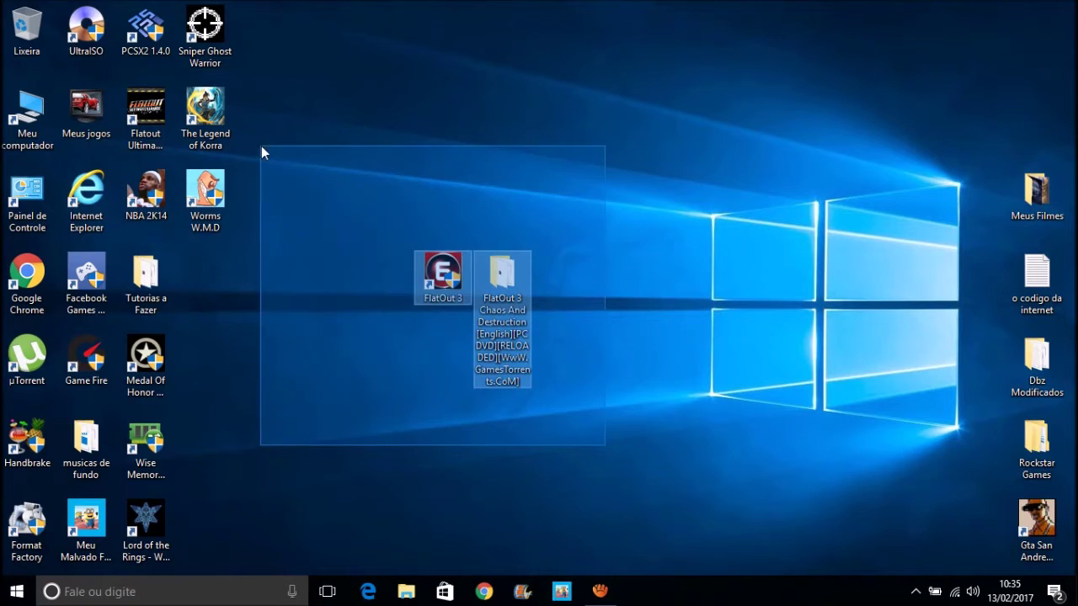
{"action": "left_click_drag", "start_coordinate": [261, 146], "coordinate": [414, 201]}
{"action": "left_click", "coordinate": [680, 451]}
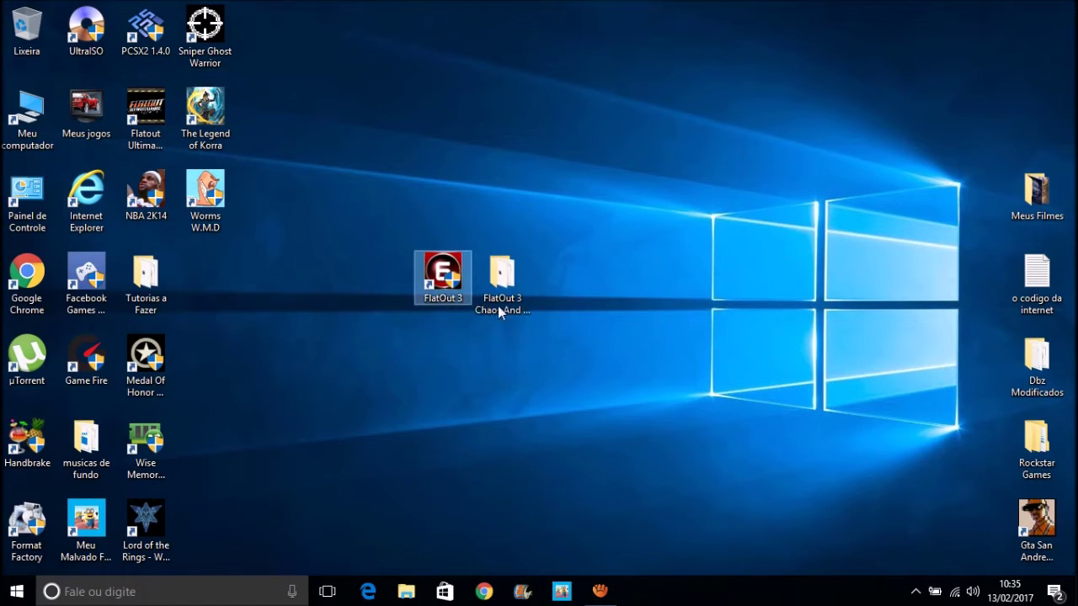
{"action": "left_click_drag", "start_coordinate": [618, 406], "coordinate": [329, 187]}
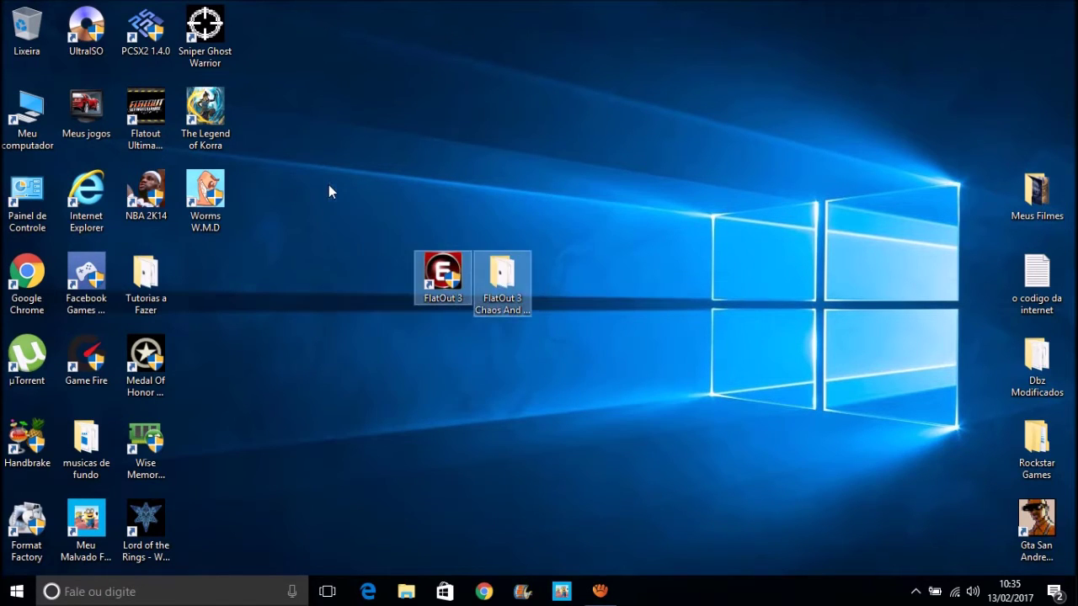
{"action": "left_click", "coordinate": [566, 363]}
{"action": "mouse_move", "coordinate": [517, 301]}
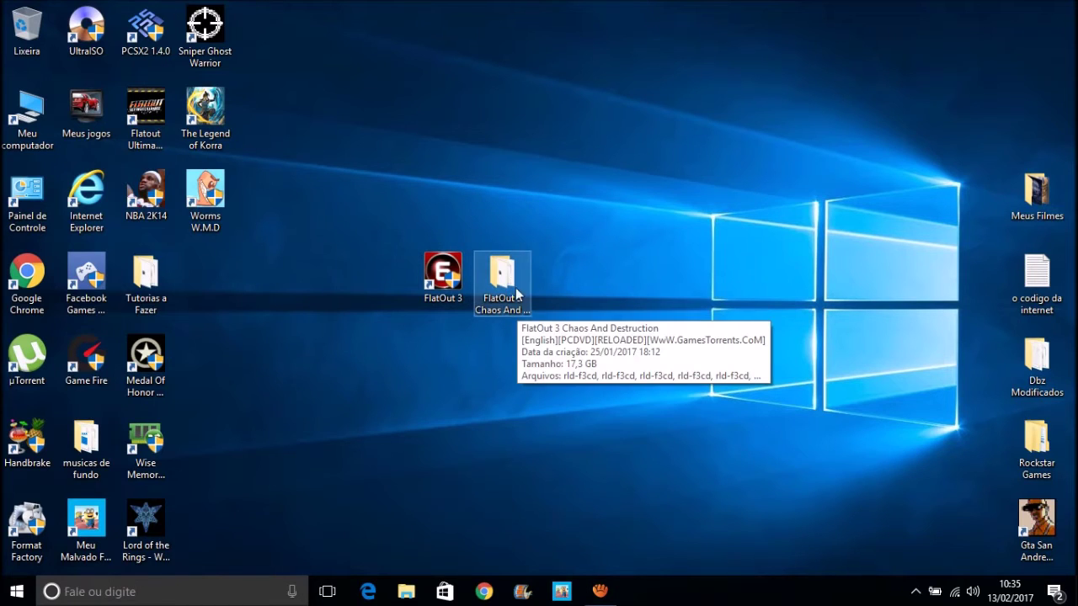
{"action": "left_click", "coordinate": [497, 271]}
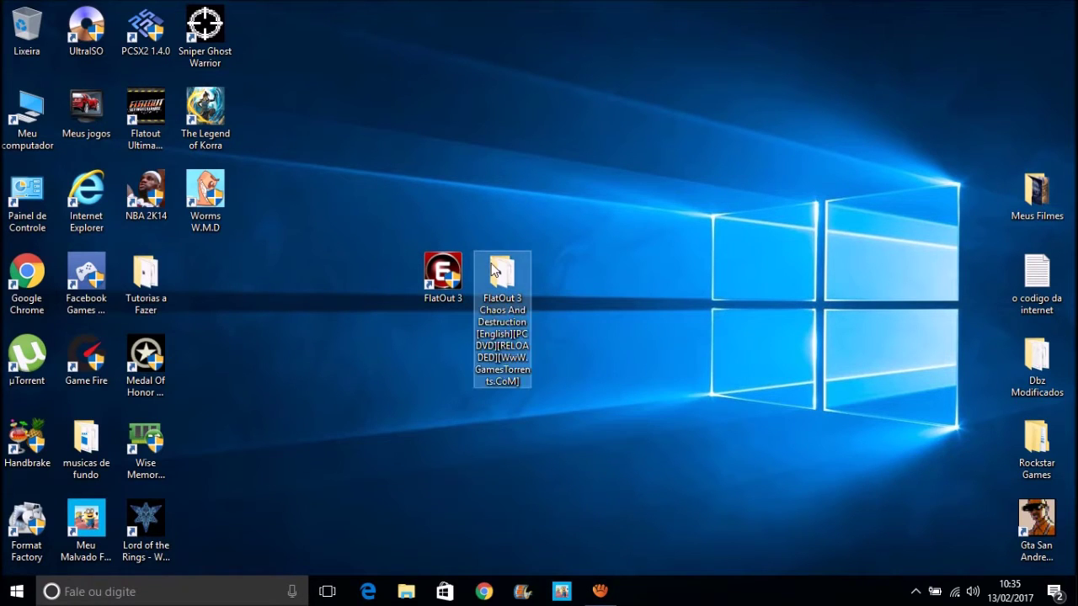
{"action": "left_click", "coordinate": [637, 436]}
{"action": "mouse_move", "coordinate": [509, 310]}
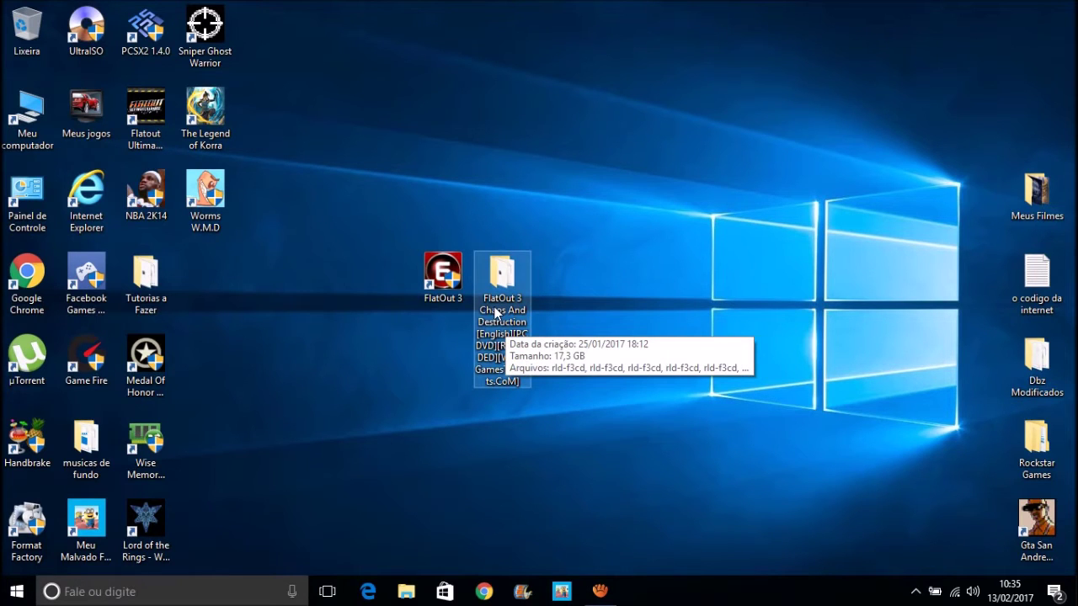
Open the FlatOut 3 Chaos And Destruction folder and select all the rld-f3cd archive parts, leaving out the disc image.
{"action": "double_click", "coordinate": [496, 278]}
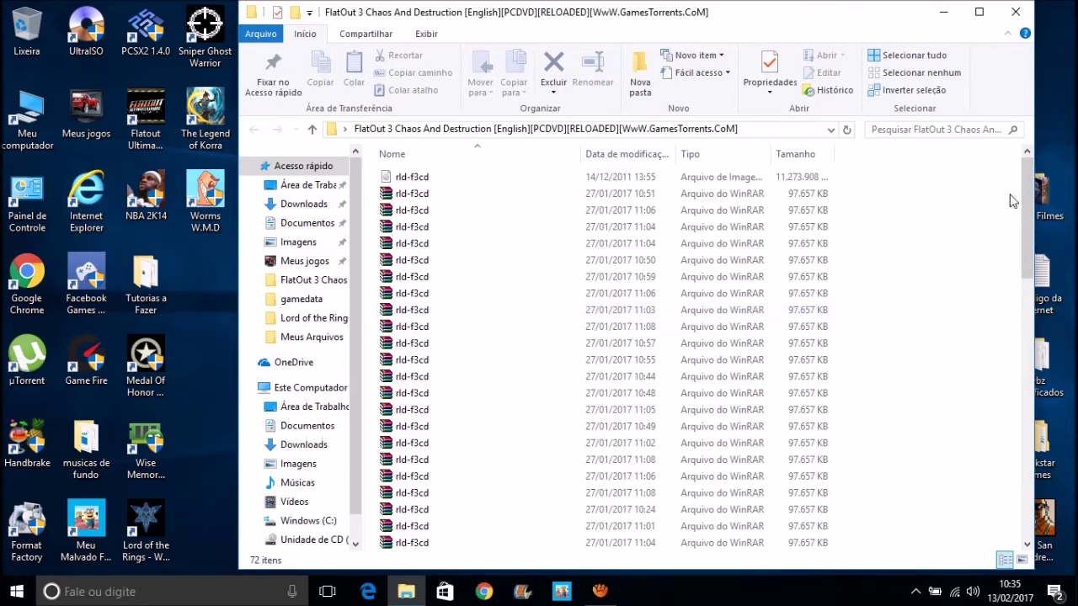
{"action": "left_click_drag", "start_coordinate": [1026, 202], "coordinate": [1002, 519]}
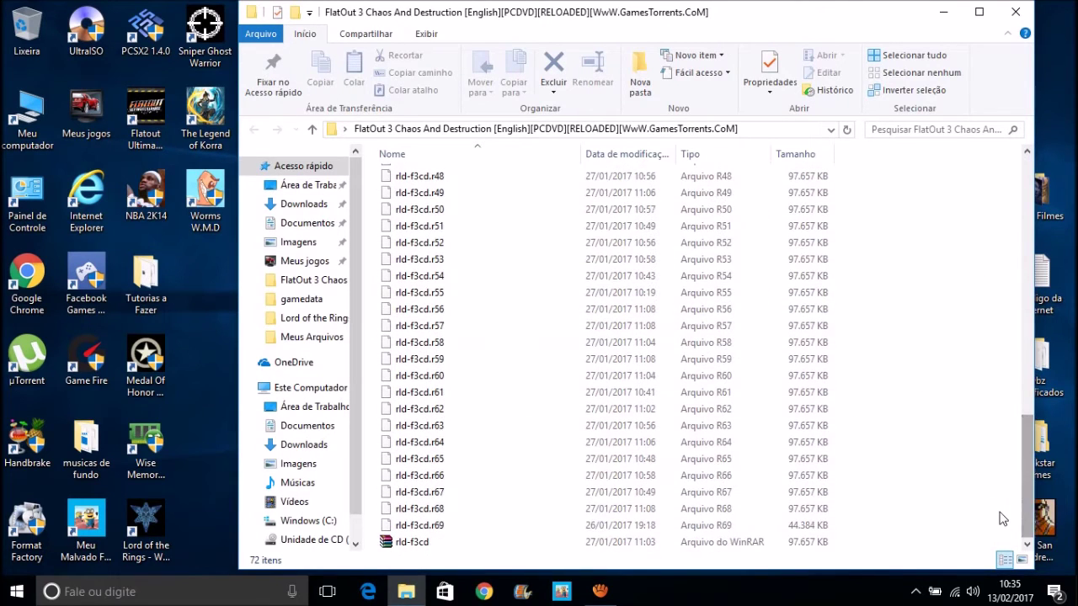
{"action": "left_click_drag", "start_coordinate": [373, 552], "coordinate": [495, 135]}
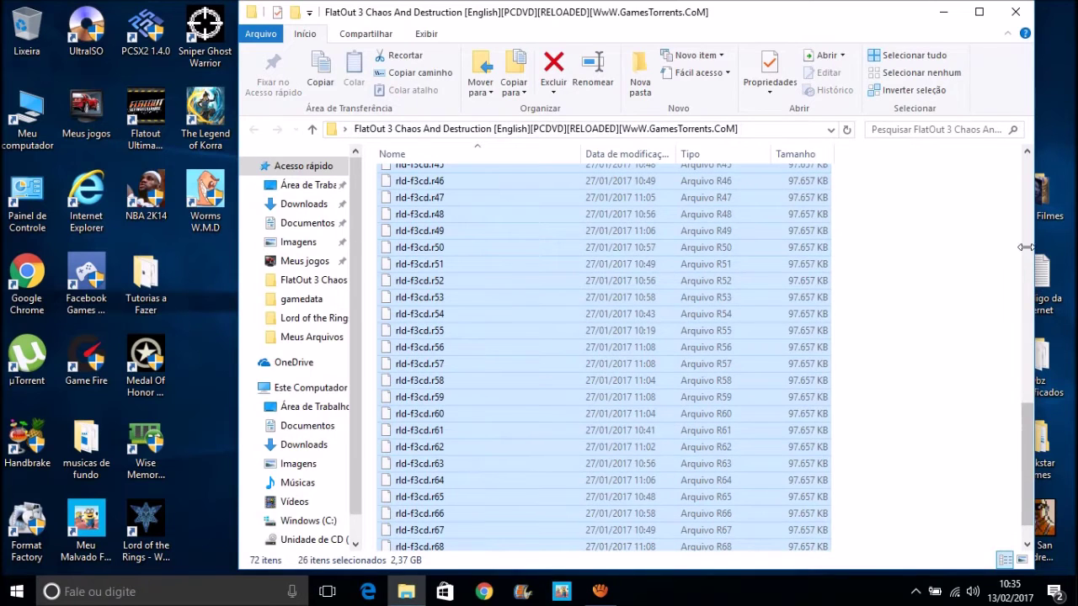
{"action": "left_click_drag", "start_coordinate": [1026, 465], "coordinate": [1027, 224]}
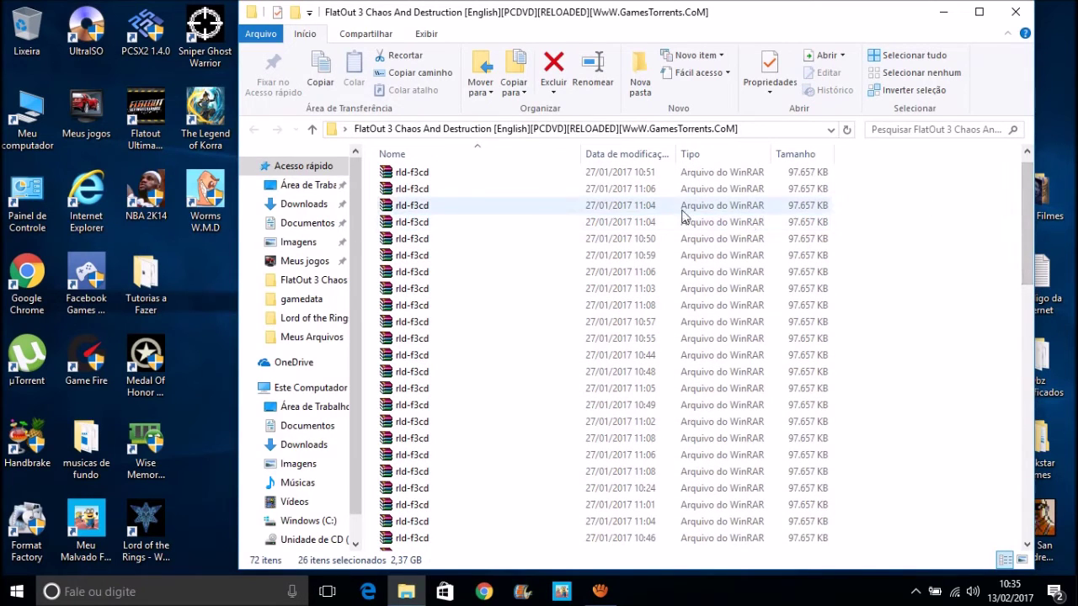
{"action": "left_click_drag", "start_coordinate": [1028, 192], "coordinate": [1028, 185]}
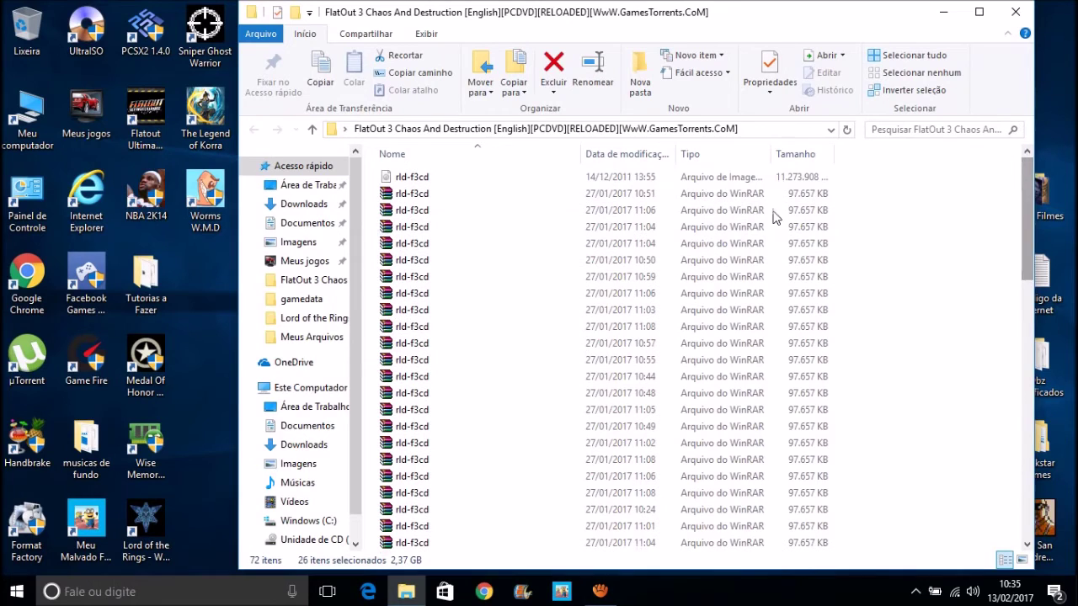
{"action": "left_click_drag", "start_coordinate": [368, 192], "coordinate": [387, 561]}
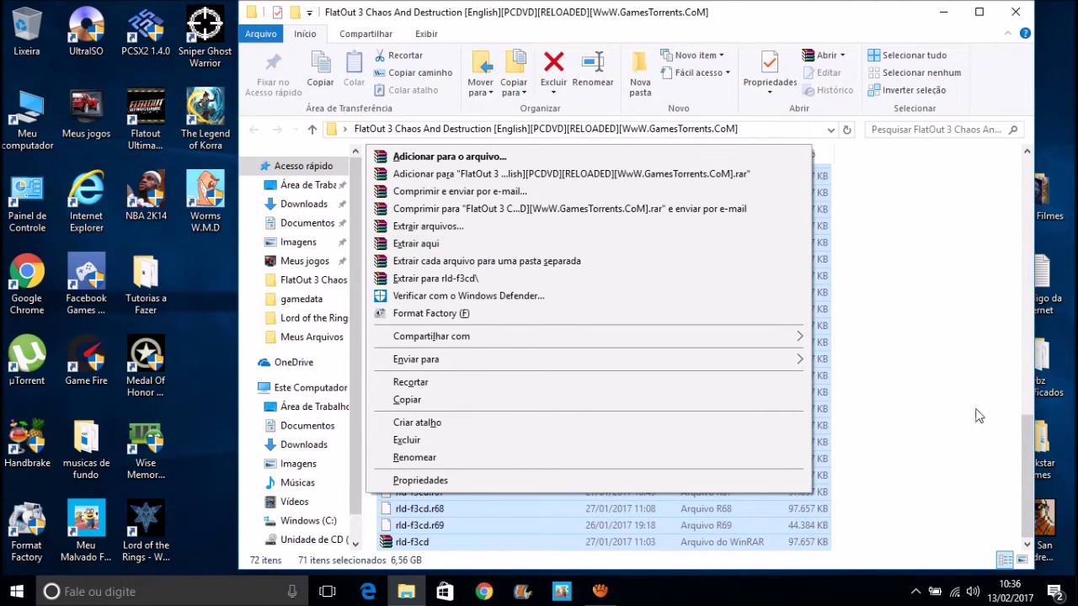
{"action": "left_click", "coordinate": [1029, 446]}
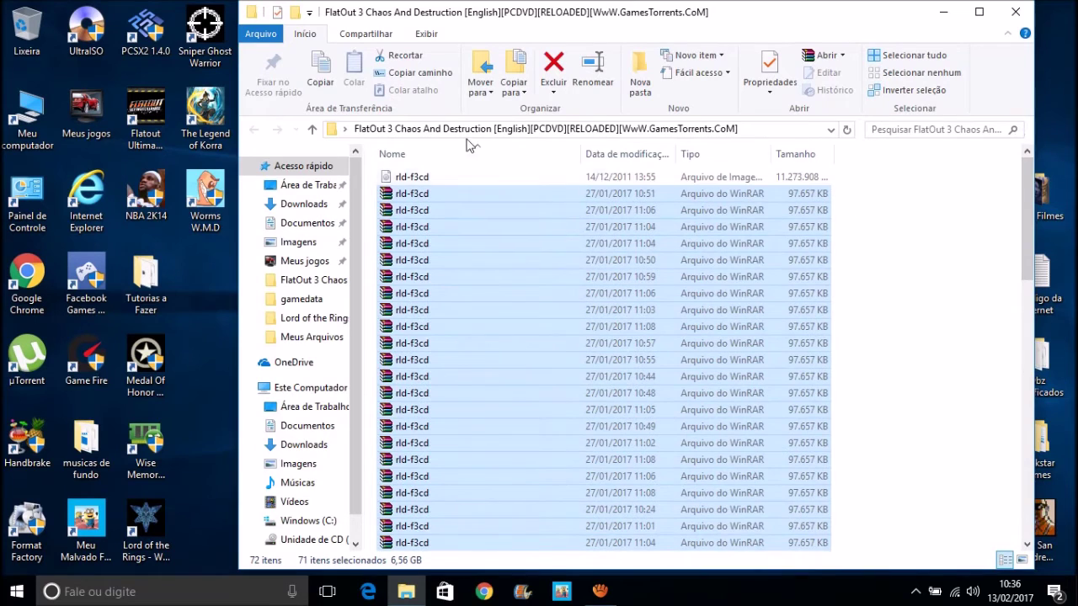
Mount the rld-f3cd disc image as a virtual DVD drive.
{"action": "left_click", "coordinate": [472, 183]}
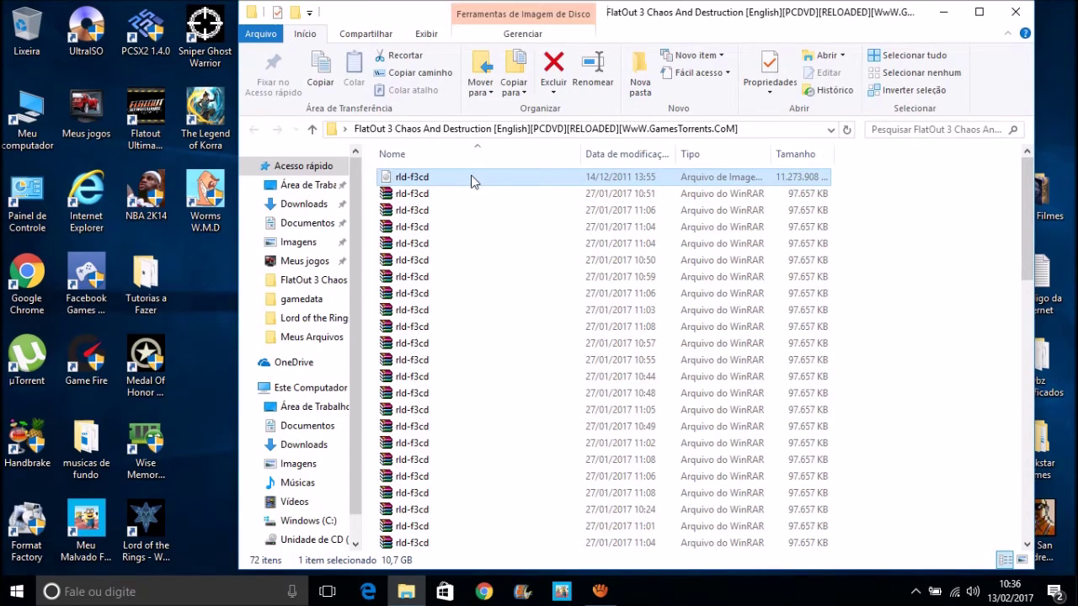
{"action": "right_click", "coordinate": [401, 183]}
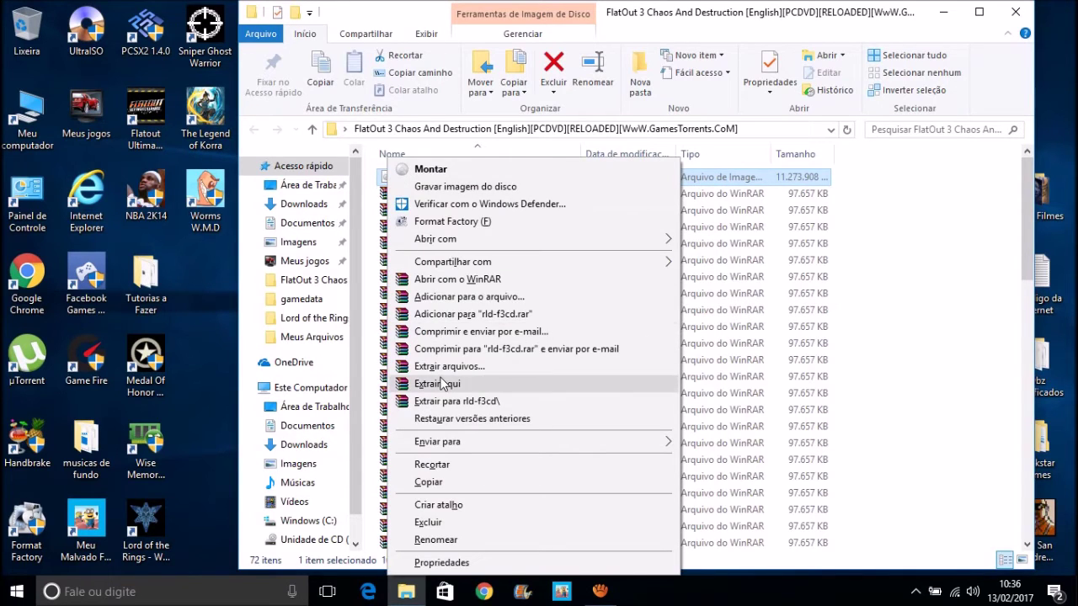
{"action": "left_click", "coordinate": [796, 278]}
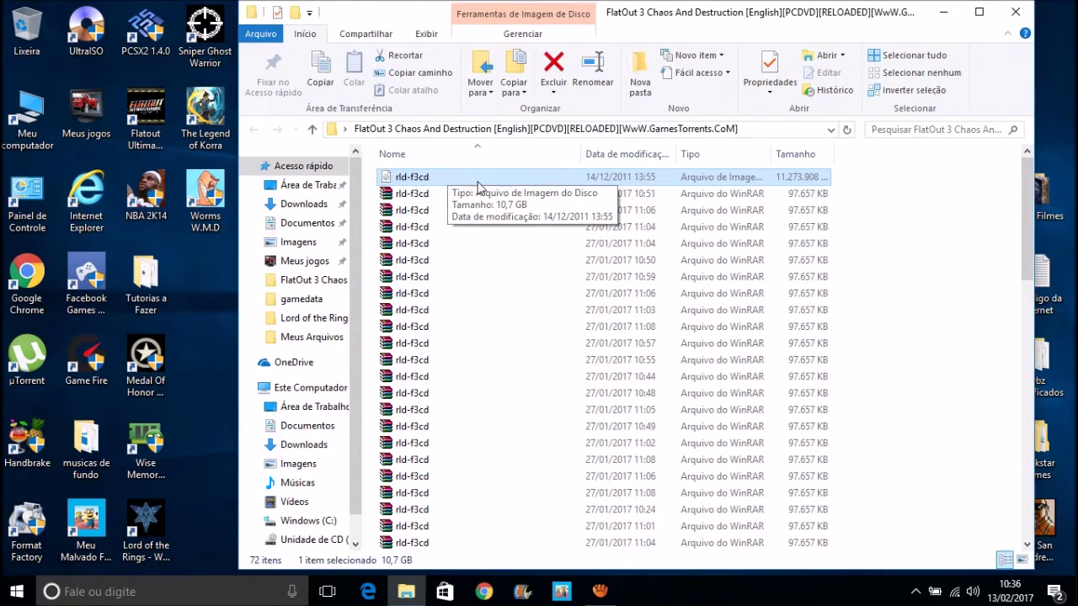
{"action": "double_click", "coordinate": [423, 178]}
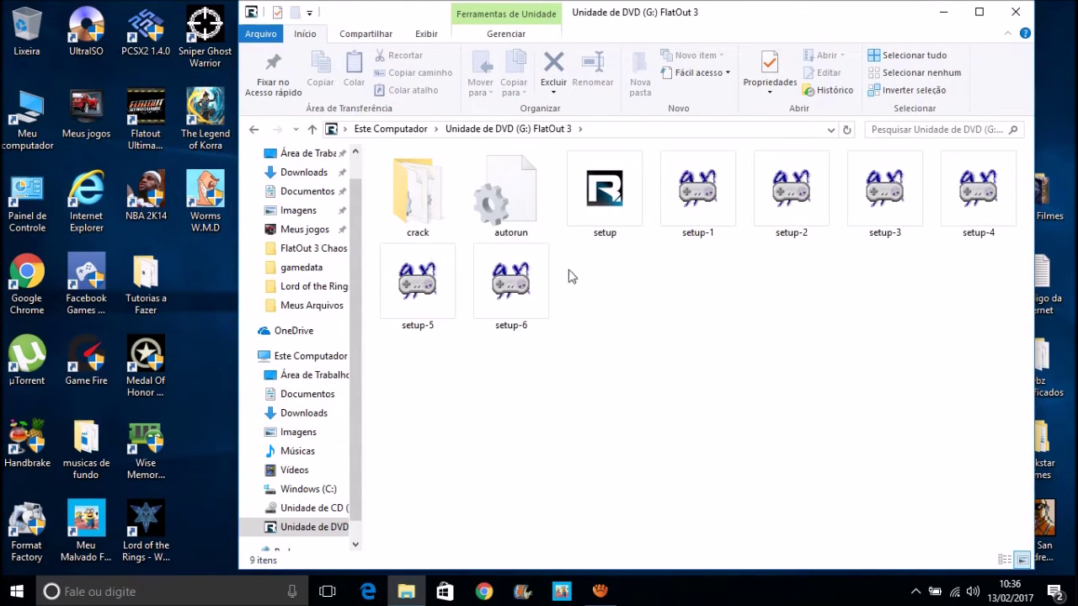
Step through the FlatOut 3 setup wizard with the default destination folder and a desktop icon, and exit before installing.
{"action": "left_click", "coordinate": [600, 190]}
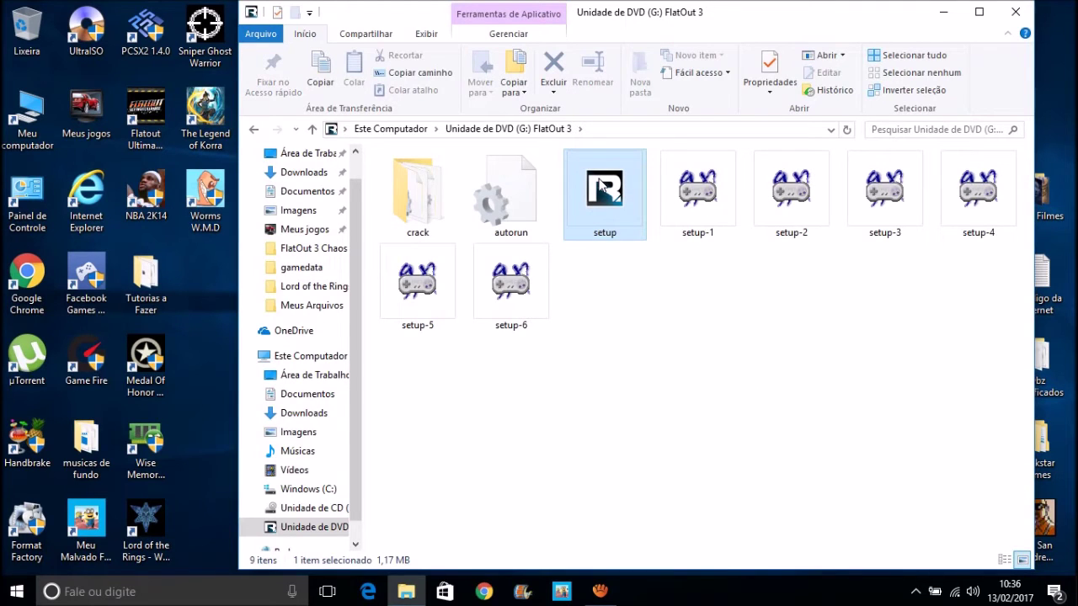
{"action": "right_click", "coordinate": [599, 187]}
{"action": "left_click", "coordinate": [636, 237]}
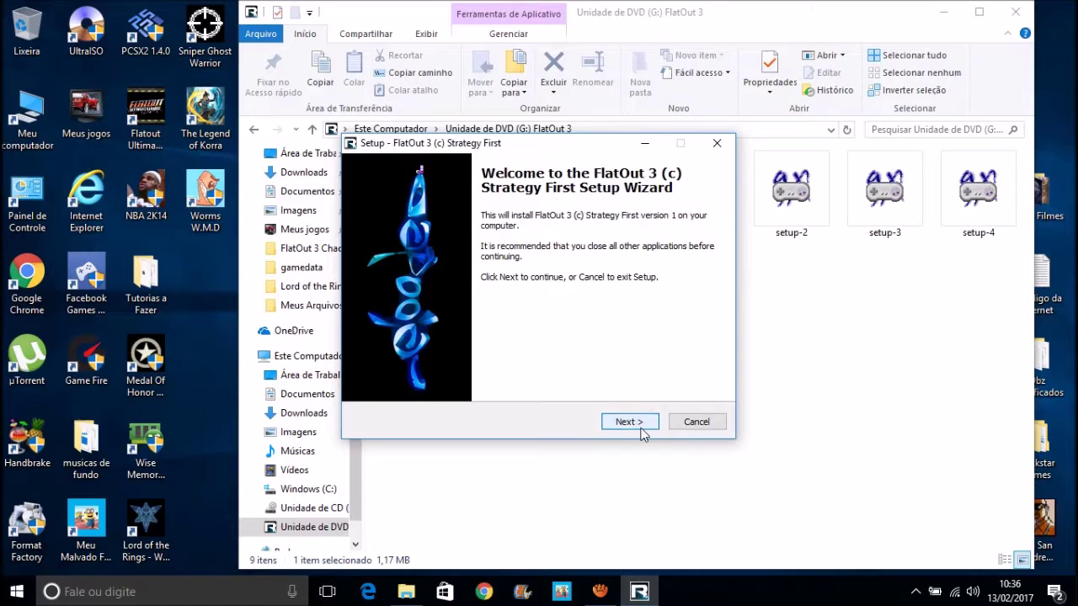
{"action": "left_click", "coordinate": [630, 422]}
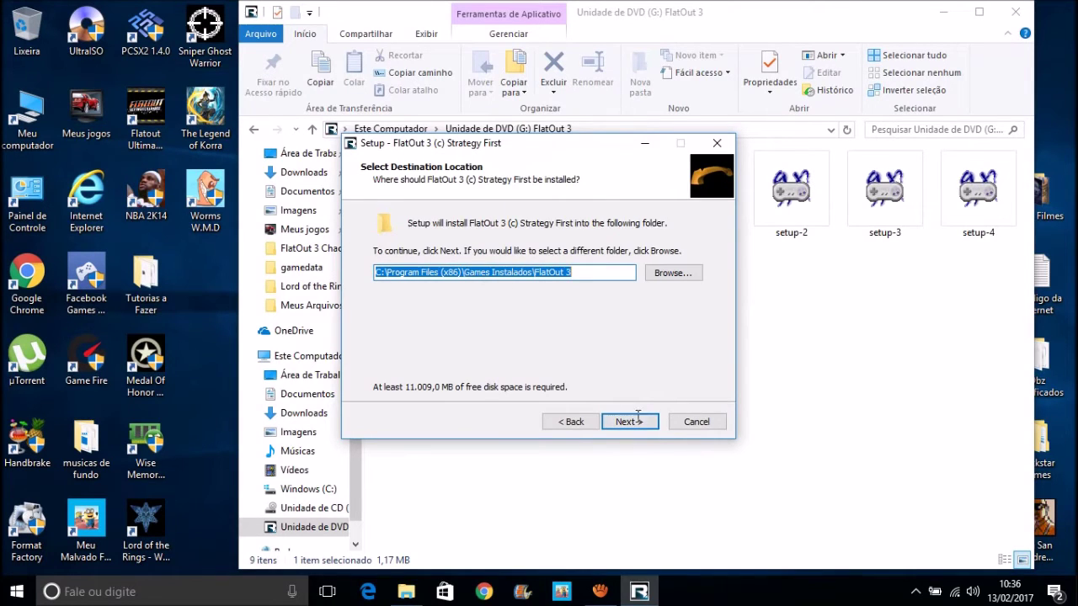
{"action": "left_click", "coordinate": [638, 419]}
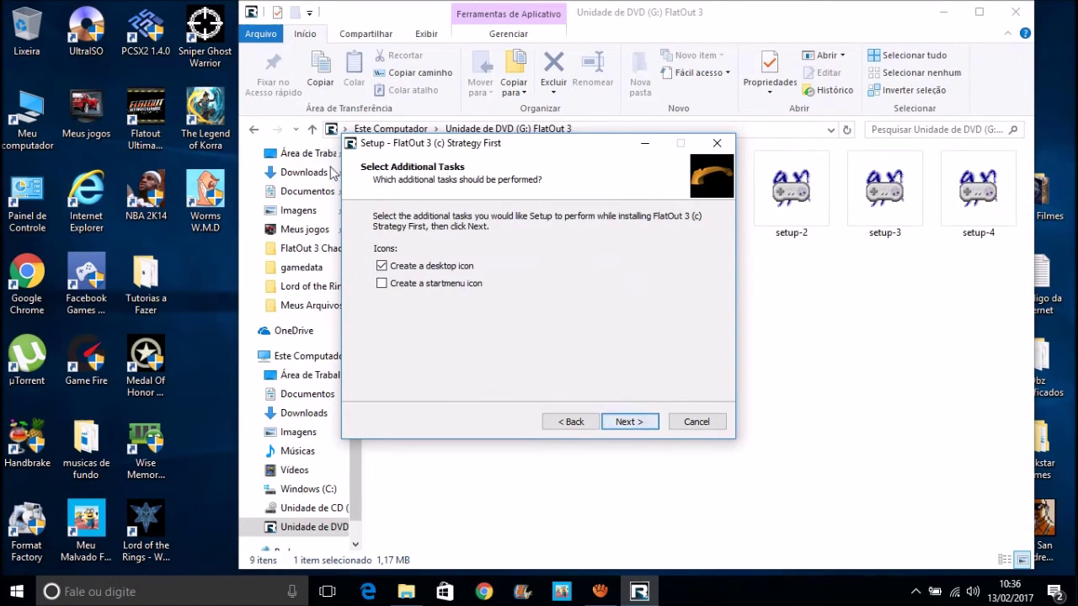
{"action": "left_click", "coordinate": [645, 423]}
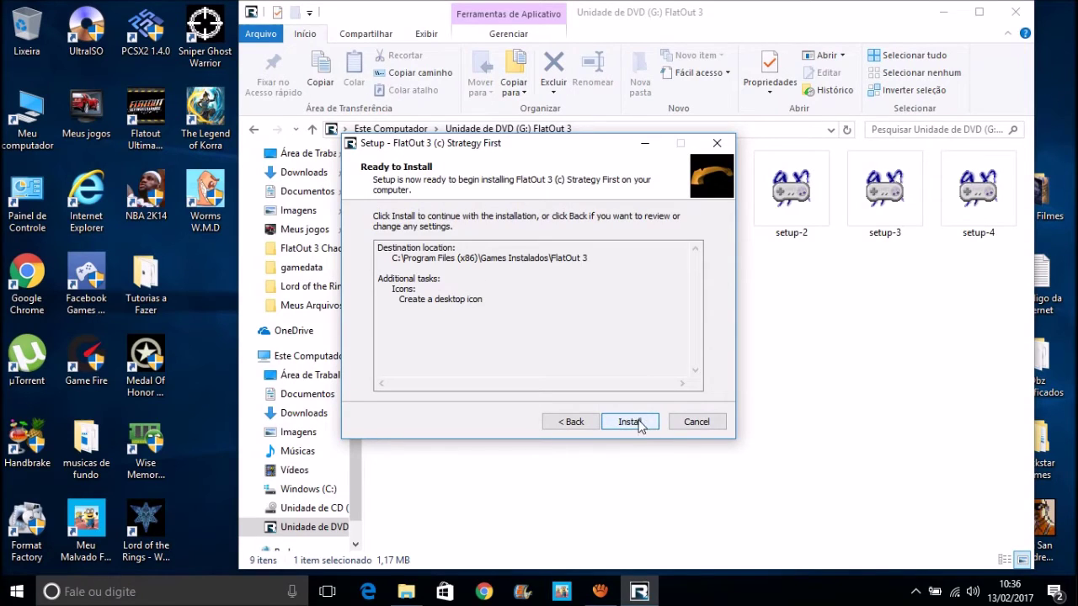
{"action": "left_click", "coordinate": [696, 422]}
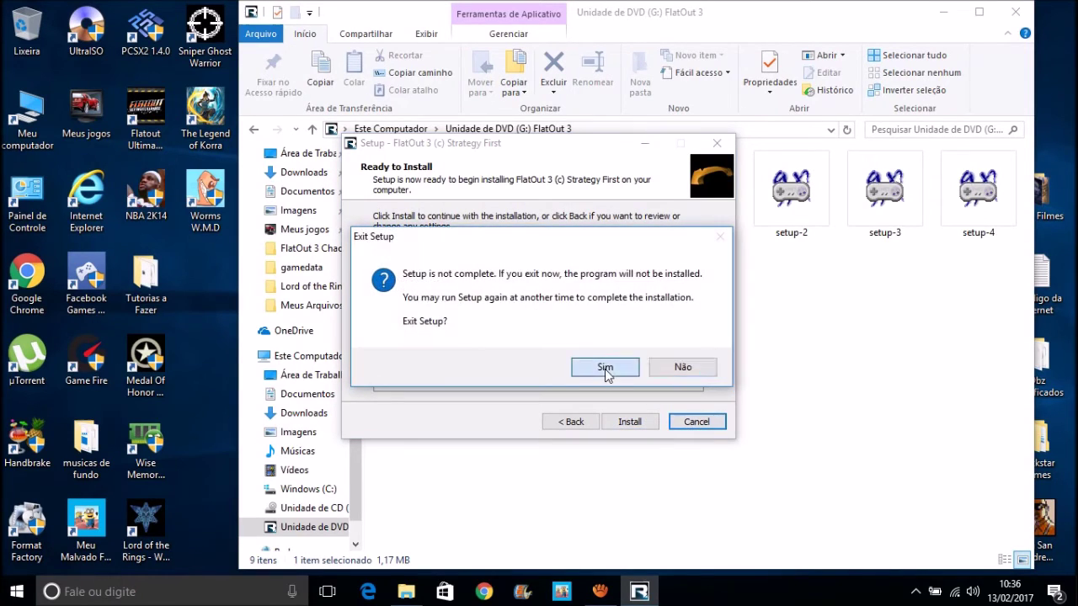
{"action": "left_click", "coordinate": [605, 368]}
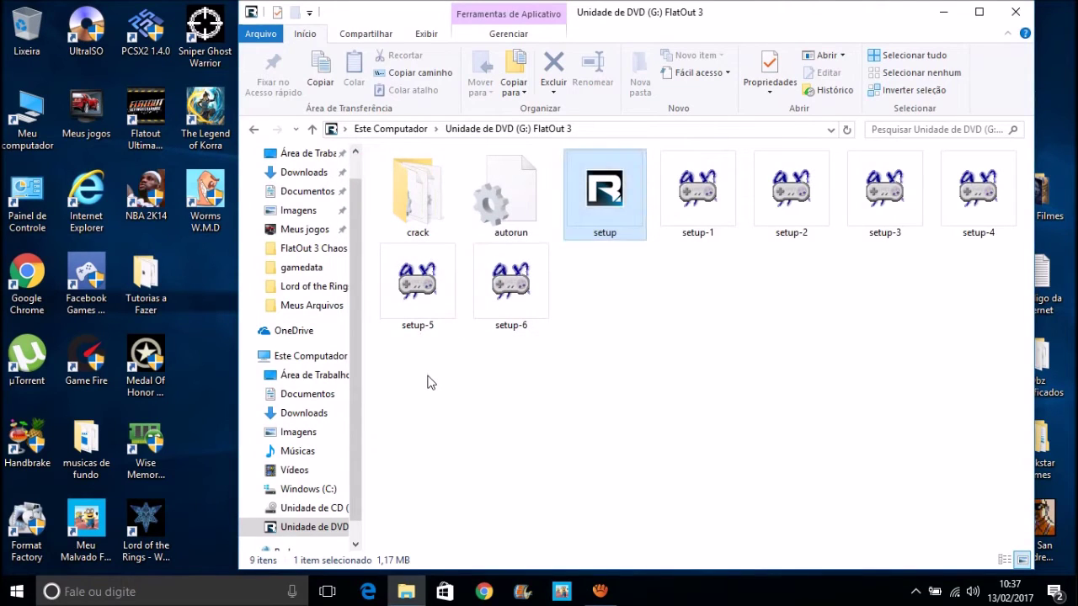
Copy steam_api.dll and steam_rld from the crack folder on the mounted FlatOut 3 DVD drive.
{"action": "left_click", "coordinate": [428, 383]}
{"action": "left_click", "coordinate": [309, 368]}
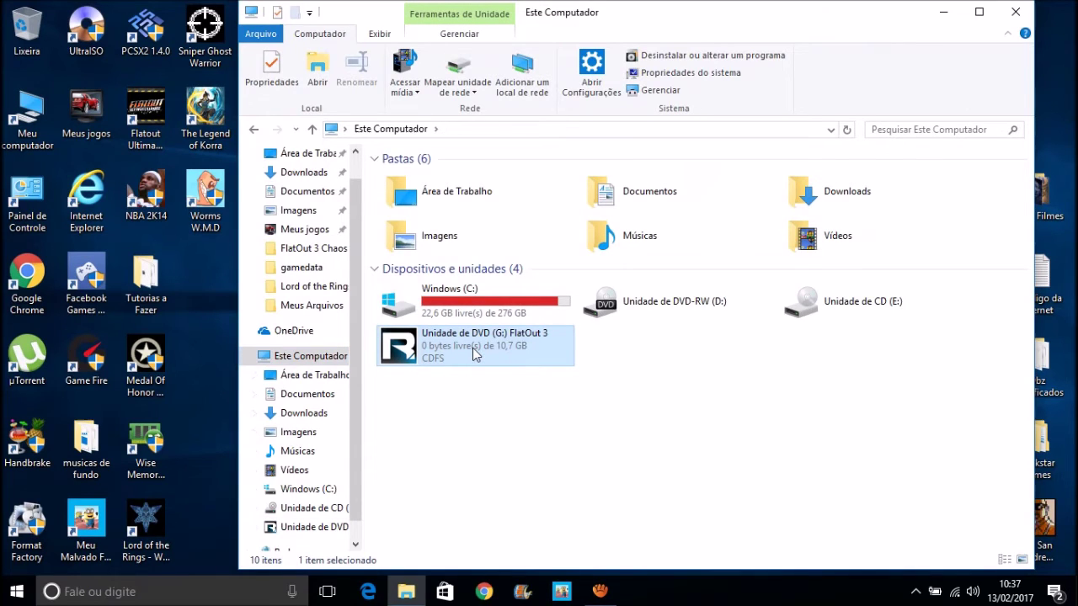
{"action": "double_click", "coordinate": [472, 347]}
{"action": "left_click", "coordinate": [413, 217]}
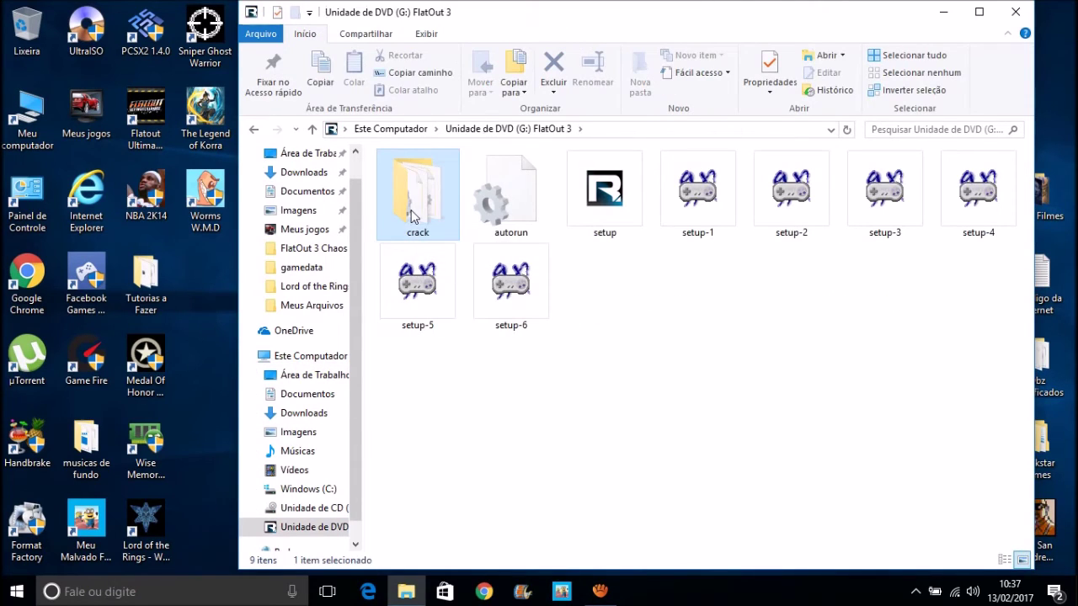
{"action": "double_click", "coordinate": [417, 202]}
{"action": "left_click_drag", "start_coordinate": [489, 333], "coordinate": [481, 182]}
{"action": "right_click", "coordinate": [389, 178]}
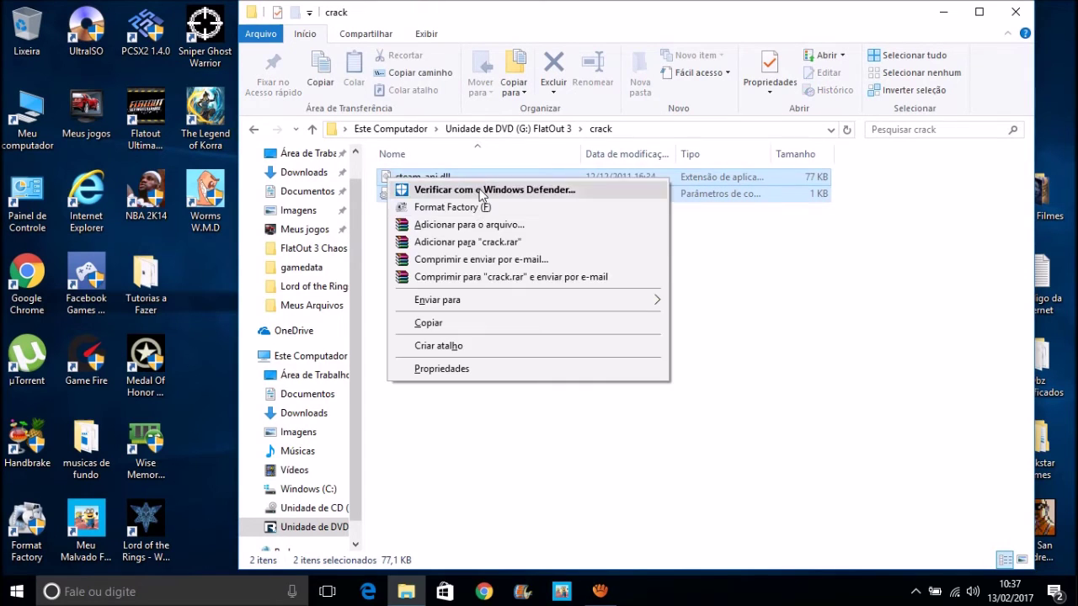
{"action": "left_click", "coordinate": [464, 322]}
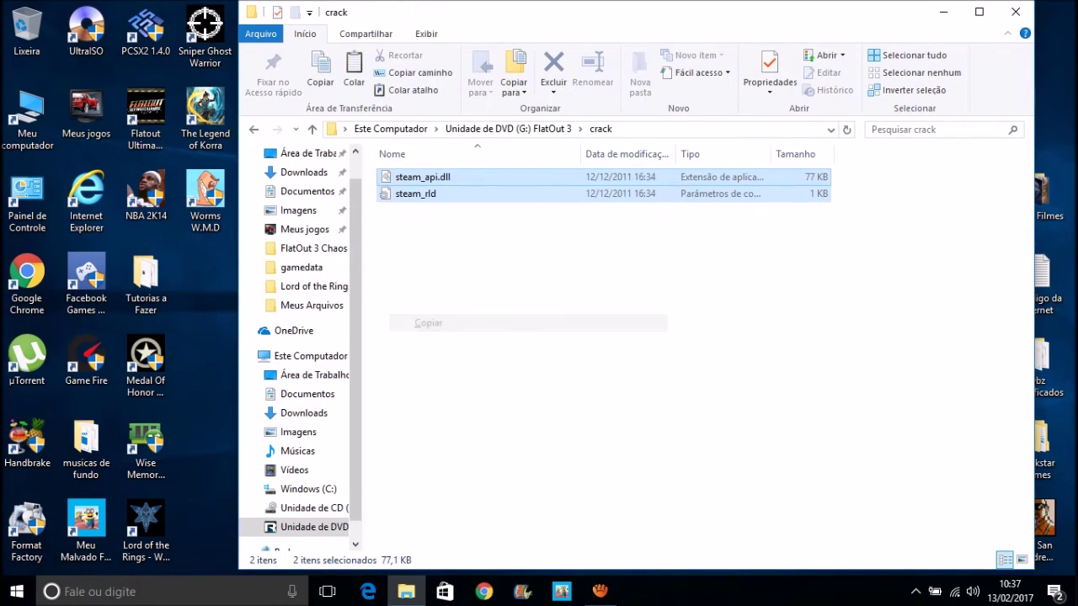
Close the crack folder and open the file location of the FlatOut 3 desktop shortcut.
{"action": "left_click", "coordinate": [1010, 13]}
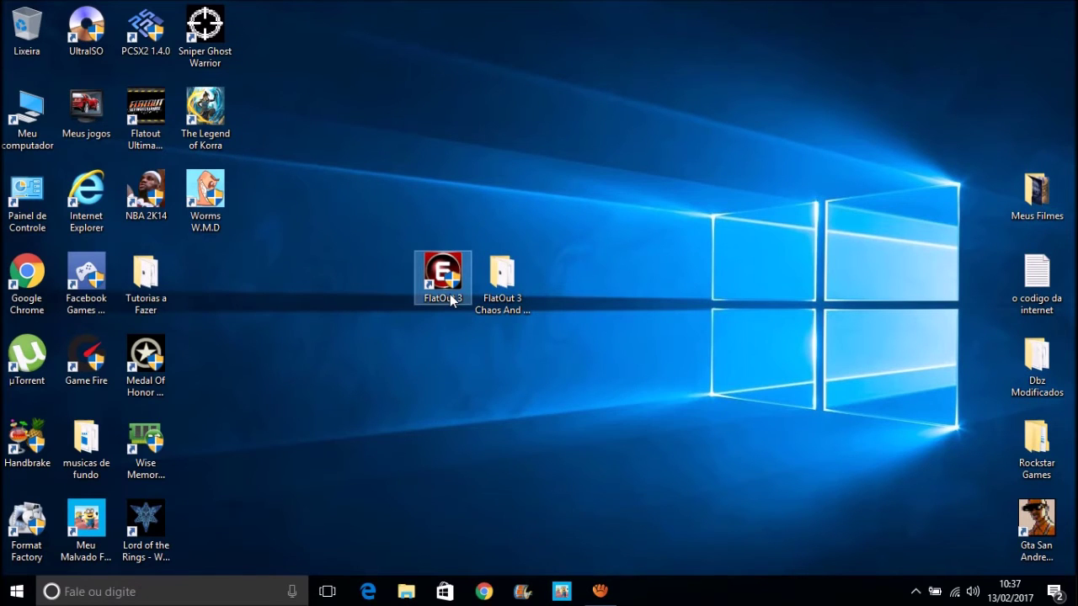
{"action": "right_click", "coordinate": [453, 300]}
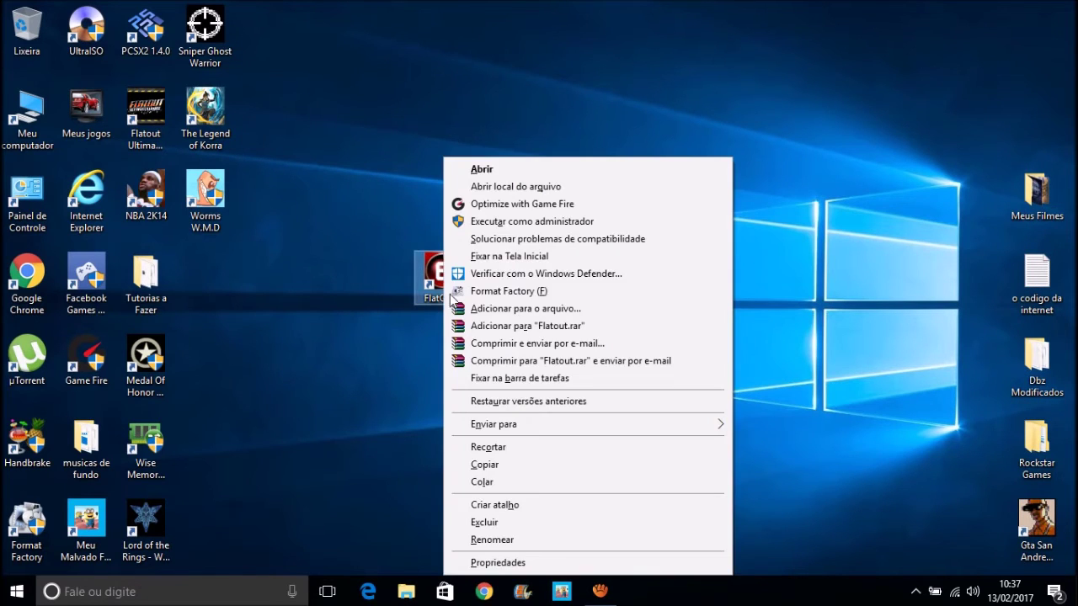
{"action": "left_click", "coordinate": [486, 186]}
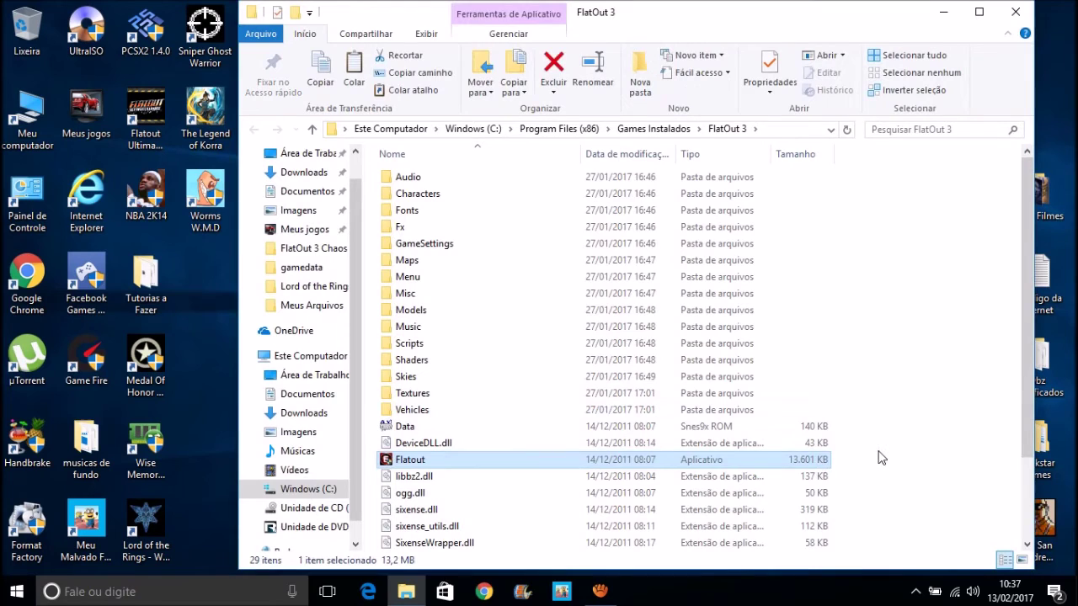
Paste the copied crack files into the FlatOut 3 installation folder, replacing the existing ones with administrator permission for all items, and close the folder.
{"action": "key", "text": "ctrl+v"}
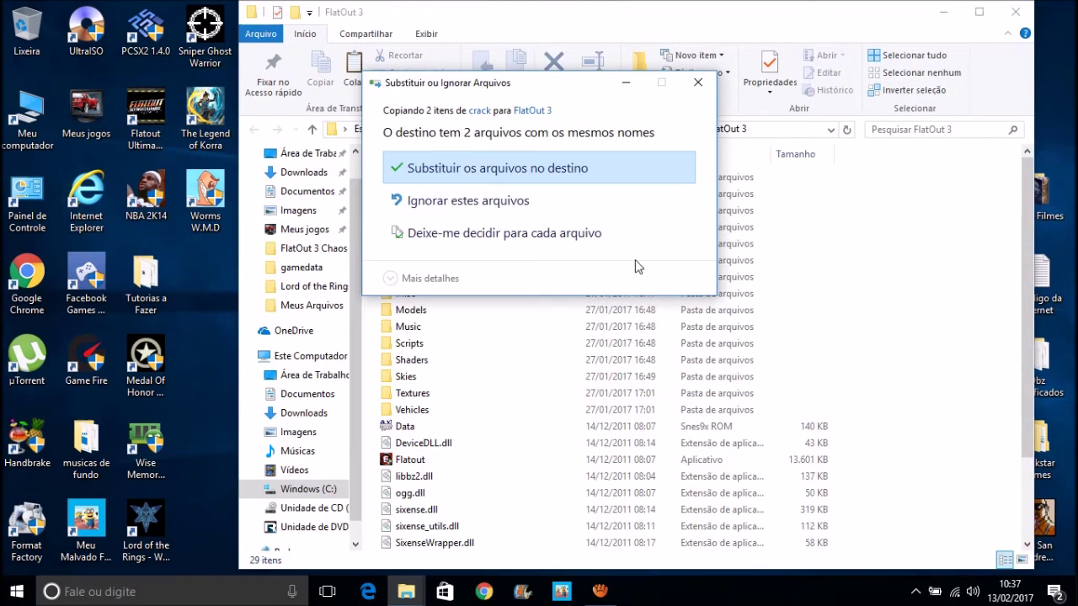
{"action": "left_click", "coordinate": [545, 171]}
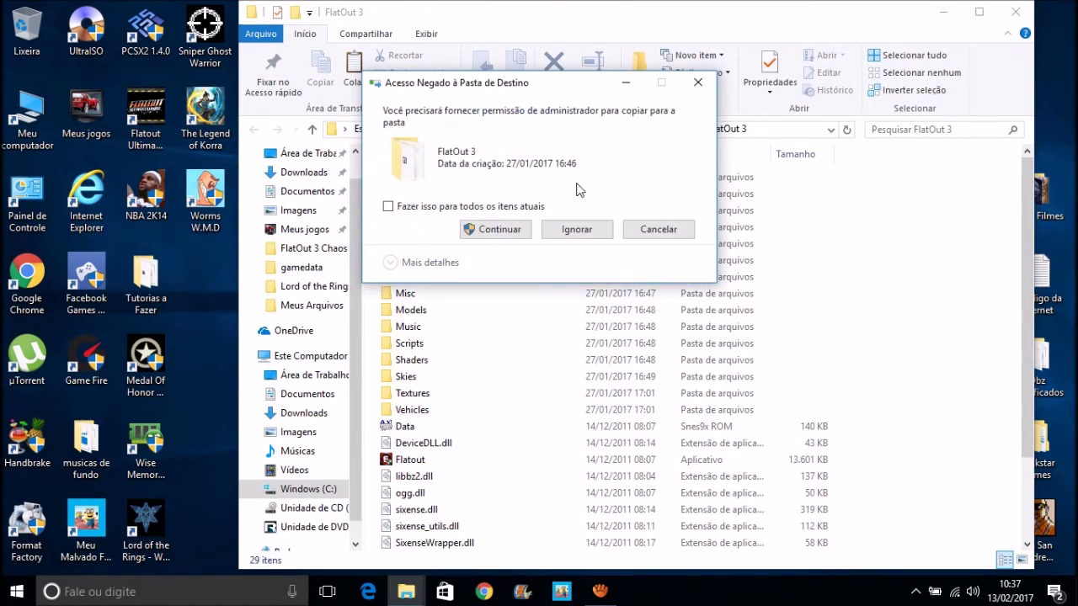
{"action": "left_click", "coordinate": [501, 210]}
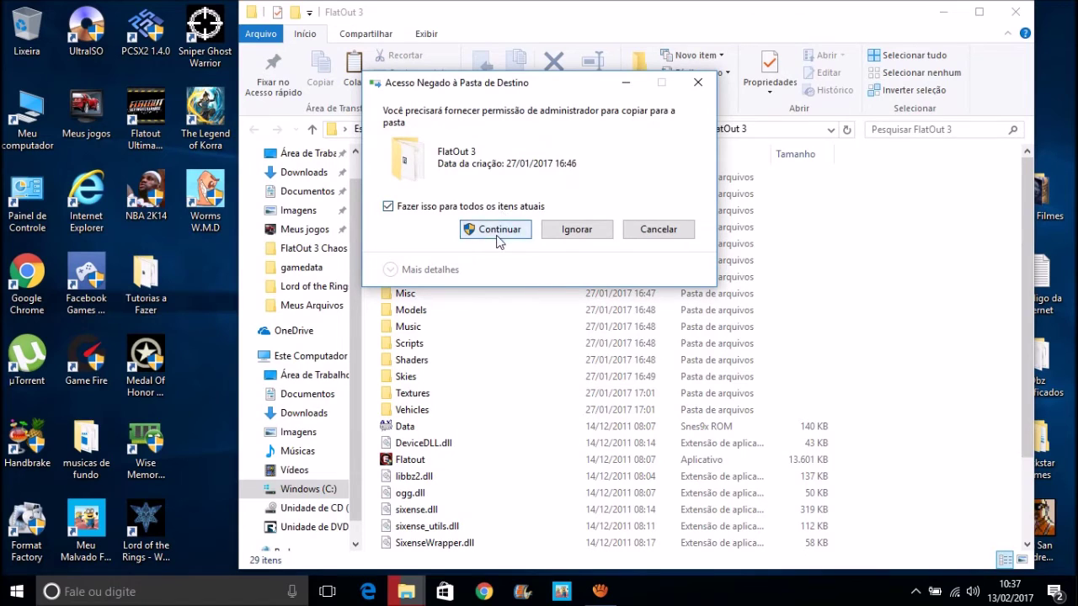
{"action": "left_click", "coordinate": [499, 231]}
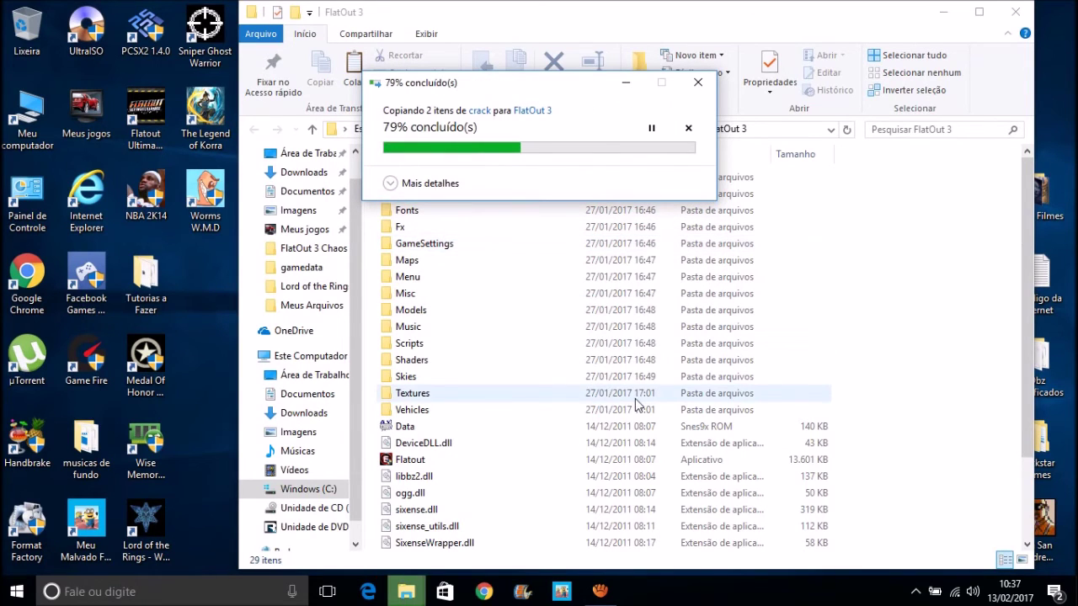
{"action": "left_click", "coordinate": [1013, 11]}
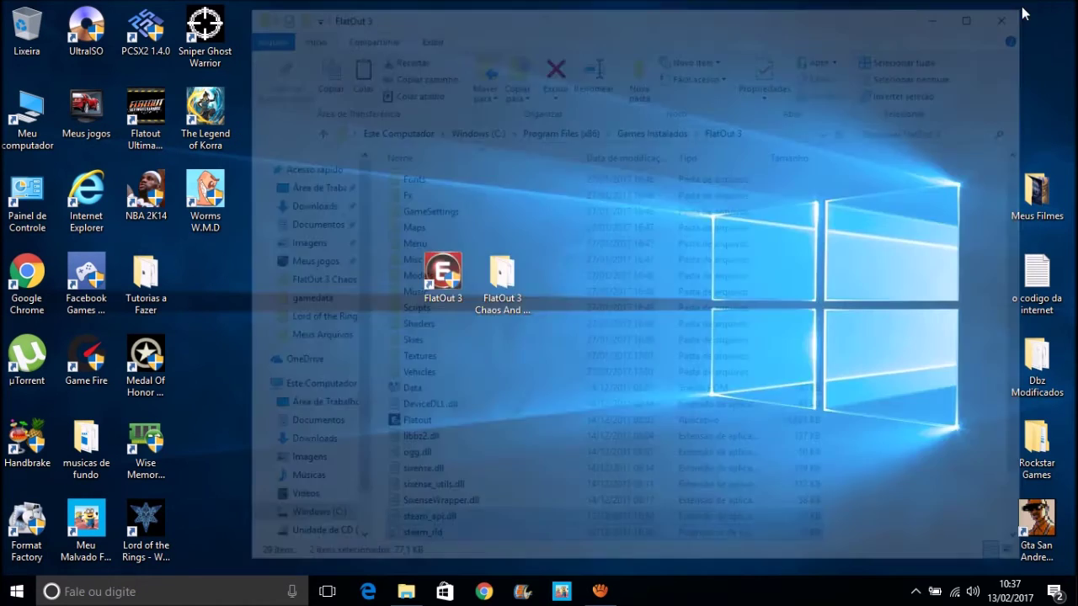
Move the FlatOut 3 desktop shortcut away from the neighbouring folder and check the run-as-administrator option in its compatibility properties.
{"action": "left_click_drag", "start_coordinate": [447, 273], "coordinate": [403, 276]}
{"action": "right_click", "coordinate": [379, 278]}
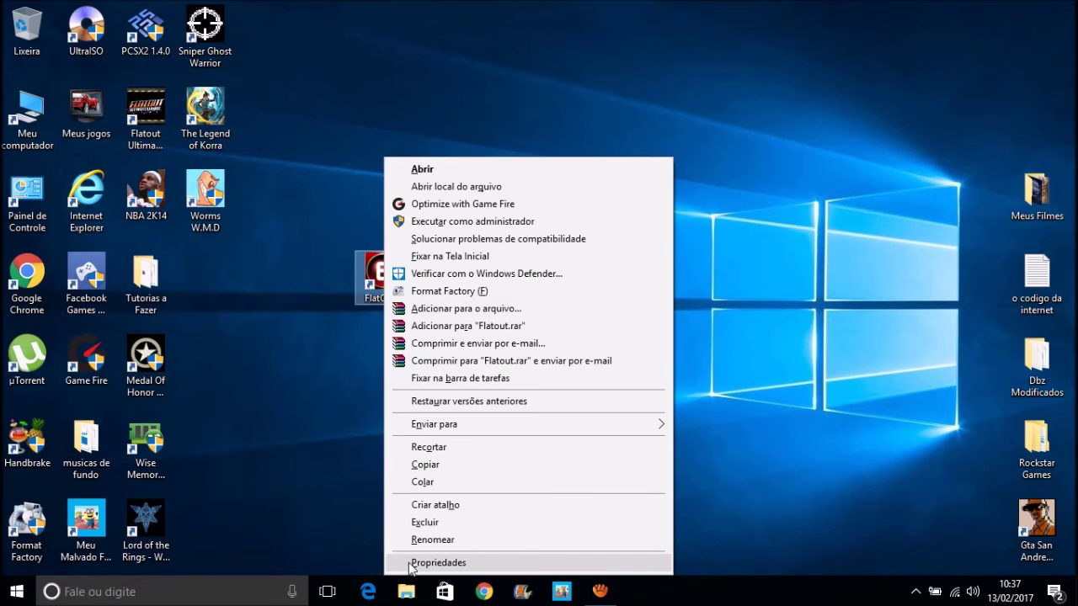
{"action": "left_click", "coordinate": [421, 563]}
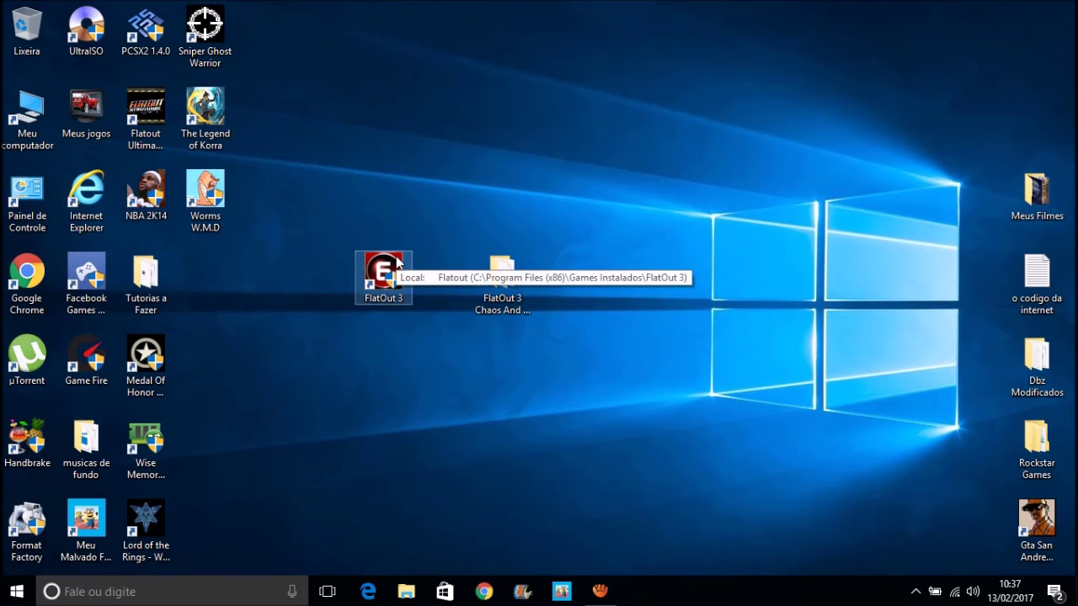
{"action": "left_click", "coordinate": [603, 205]}
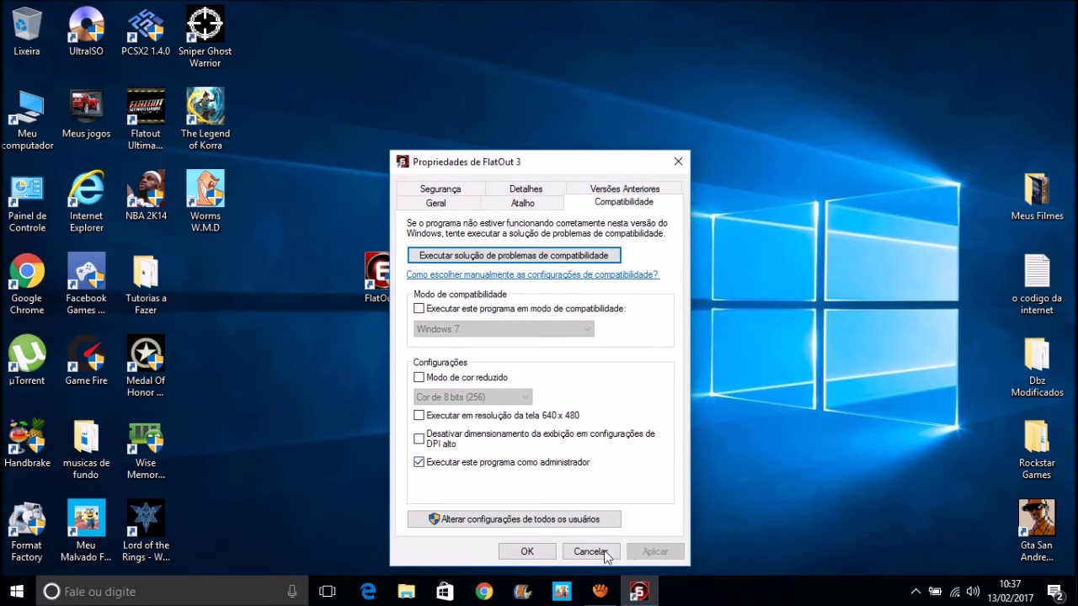
{"action": "left_click", "coordinate": [523, 553]}
{"action": "mouse_move", "coordinate": [360, 249]}
{"action": "left_mouse_down"}
{"action": "mouse_move", "coordinate": [337, 242]}
{"action": "mouse_move", "coordinate": [366, 255]}
{"action": "left_mouse_up"}
{"action": "left_click_drag", "start_coordinate": [444, 341], "coordinate": [331, 238]}
{"action": "left_click", "coordinate": [331, 238]}
{"action": "left_click_drag", "start_coordinate": [496, 378], "coordinate": [281, 193]}
{"action": "left_click_drag", "start_coordinate": [671, 407], "coordinate": [652, 331]}
{"action": "left_click", "coordinate": [652, 338]}
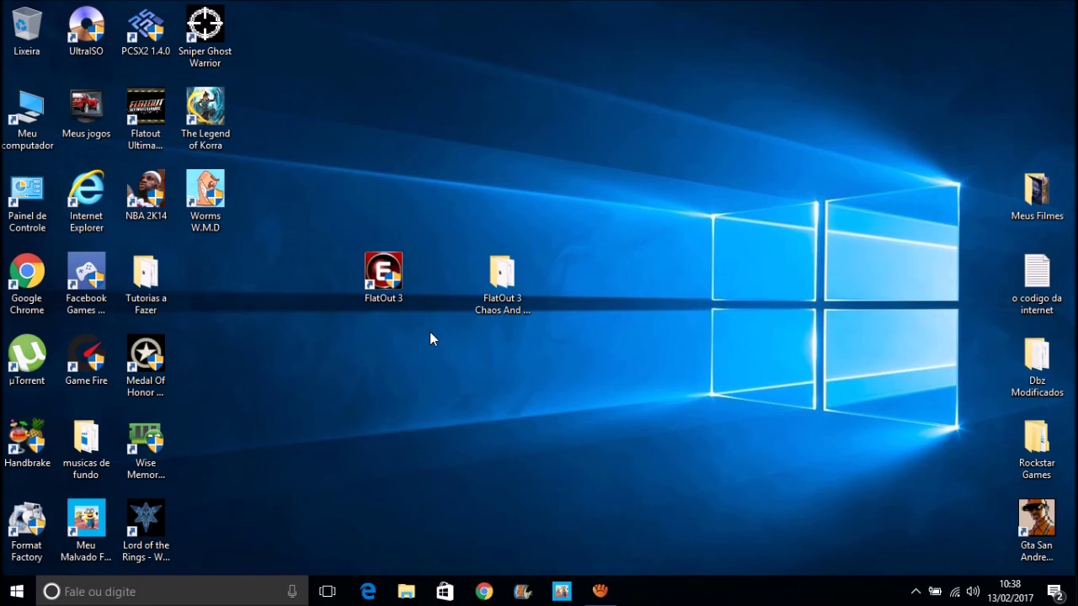
{"action": "left_click_drag", "start_coordinate": [614, 374], "coordinate": [275, 238]}
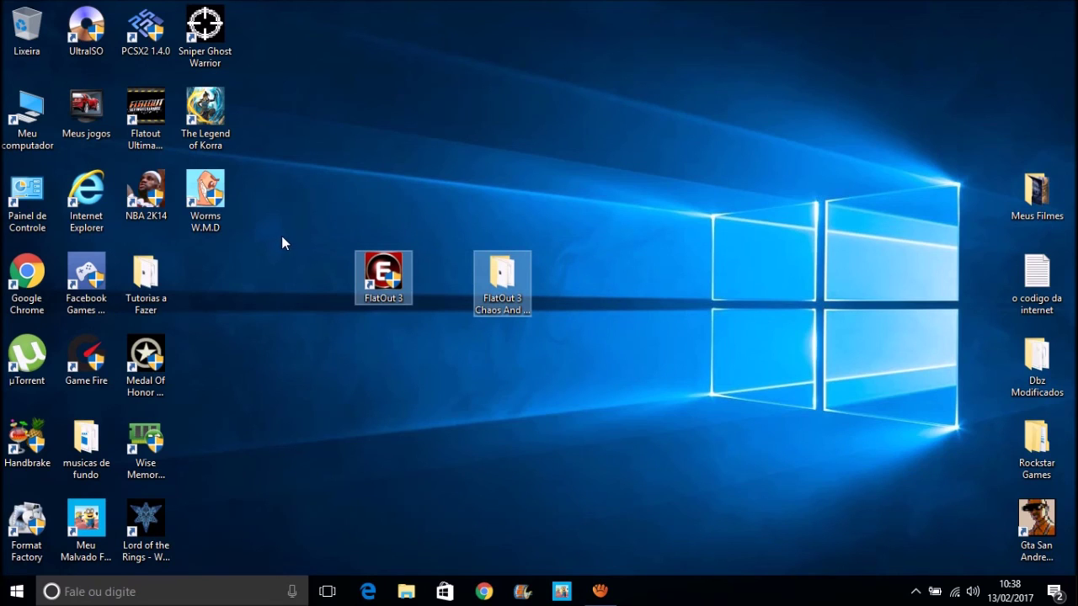
{"action": "left_click_drag", "start_coordinate": [285, 236], "coordinate": [626, 365]}
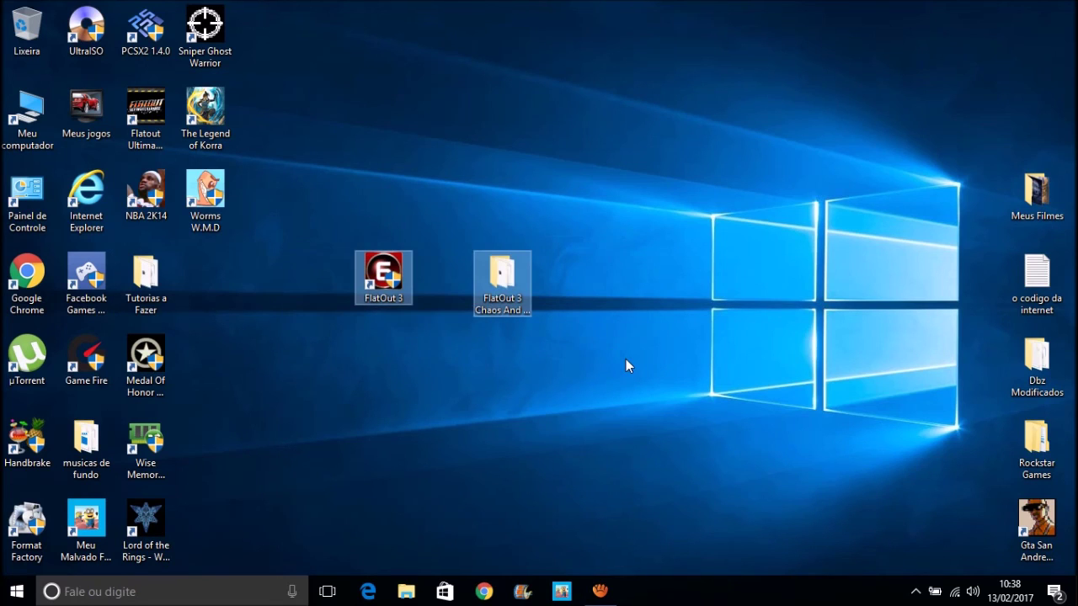